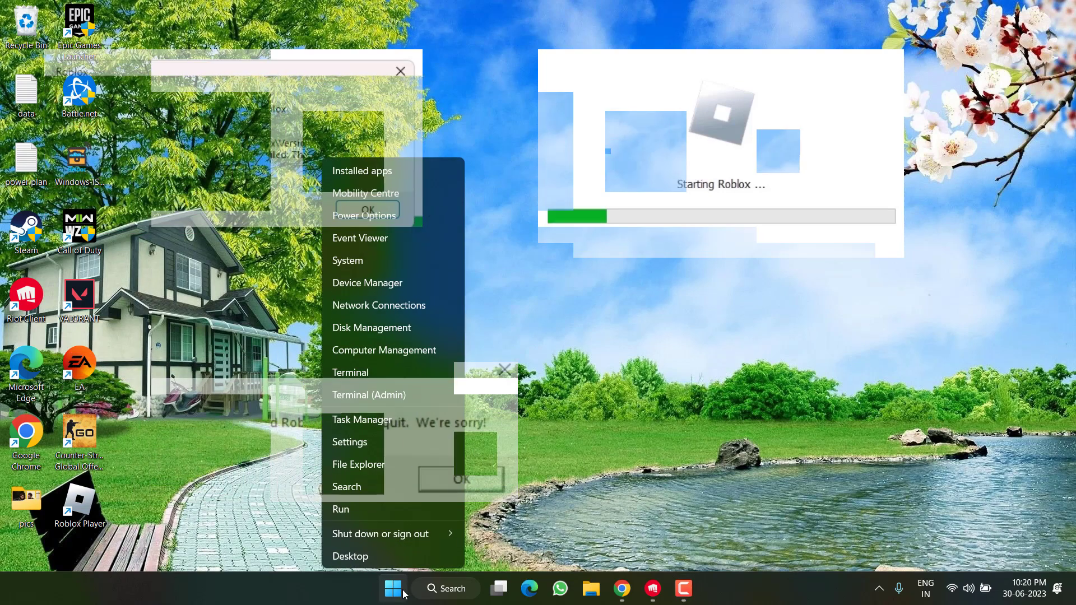
Open the AppData\Local folder by running %localappdata% from the Win+X Run dialog.
left_click(365, 510)
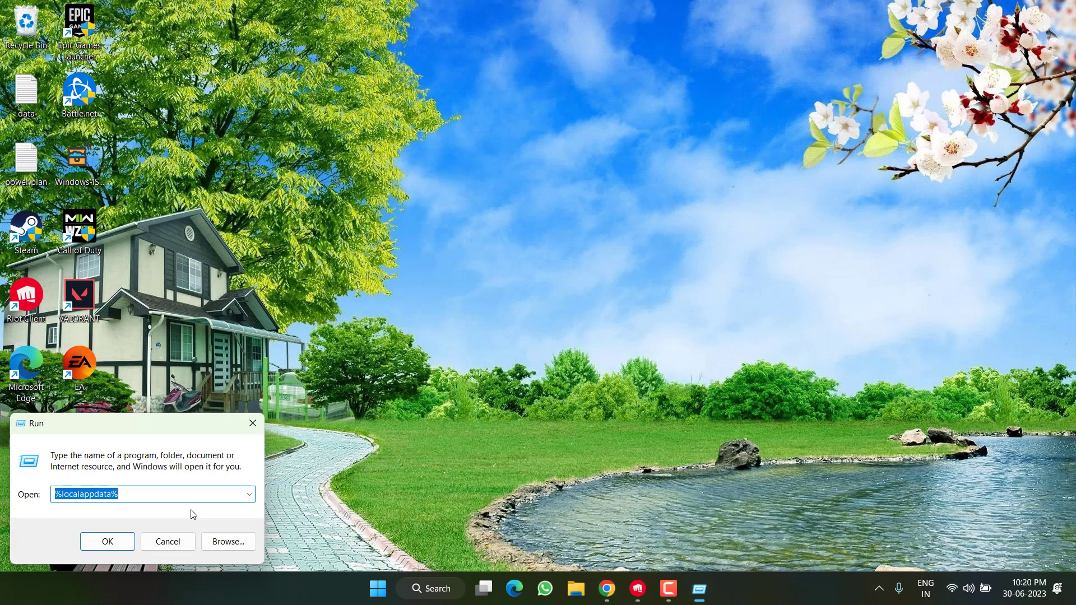
left_click(187, 489)
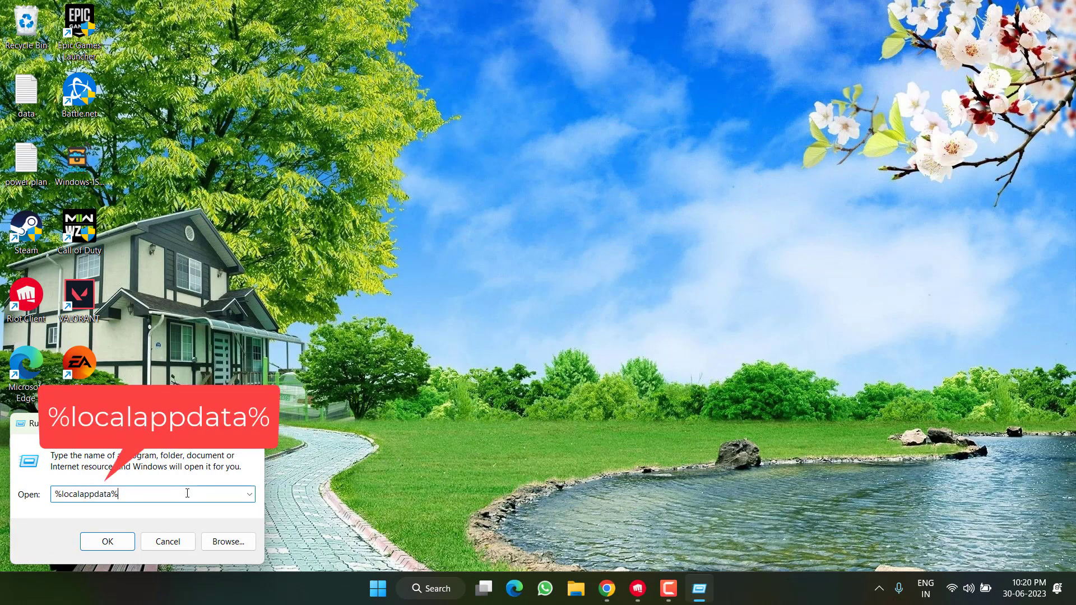
key("Return")
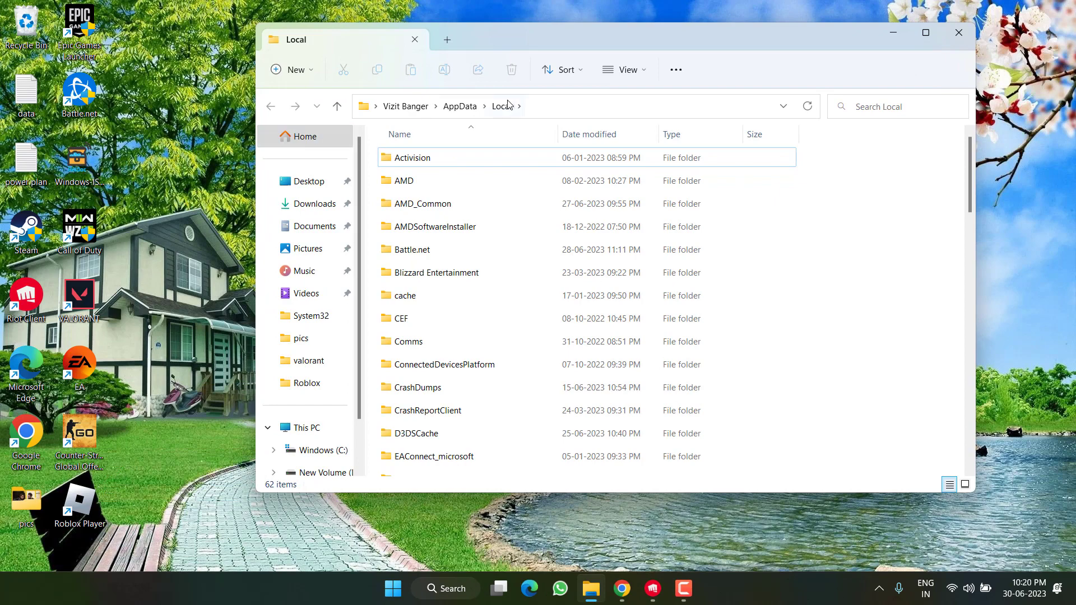
Copy the full AppData\Local path from the File Explorer address bar.
left_click(553, 107)
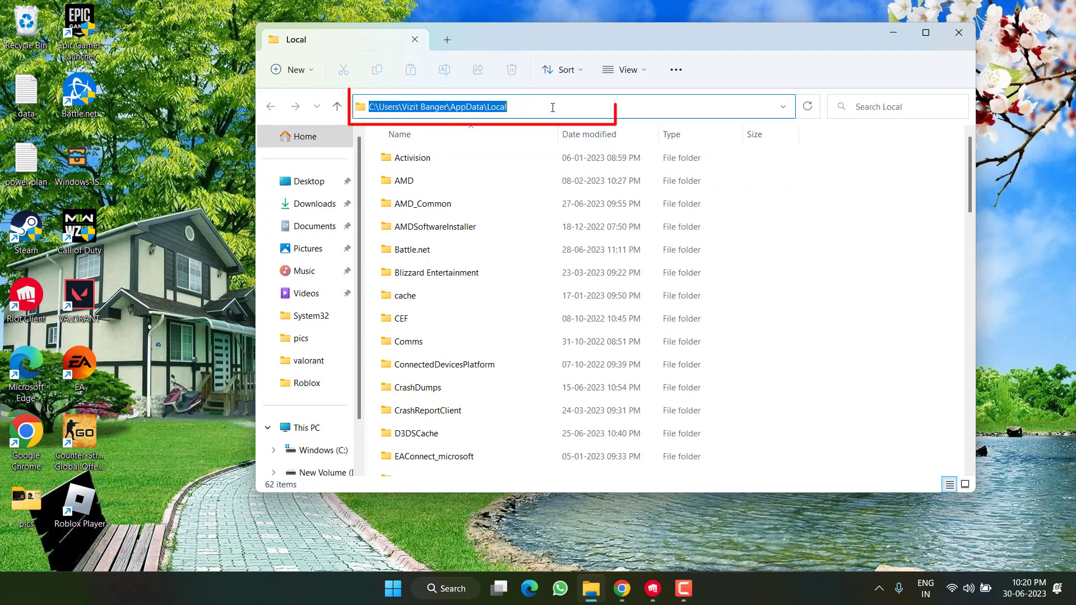
right_click(449, 104)
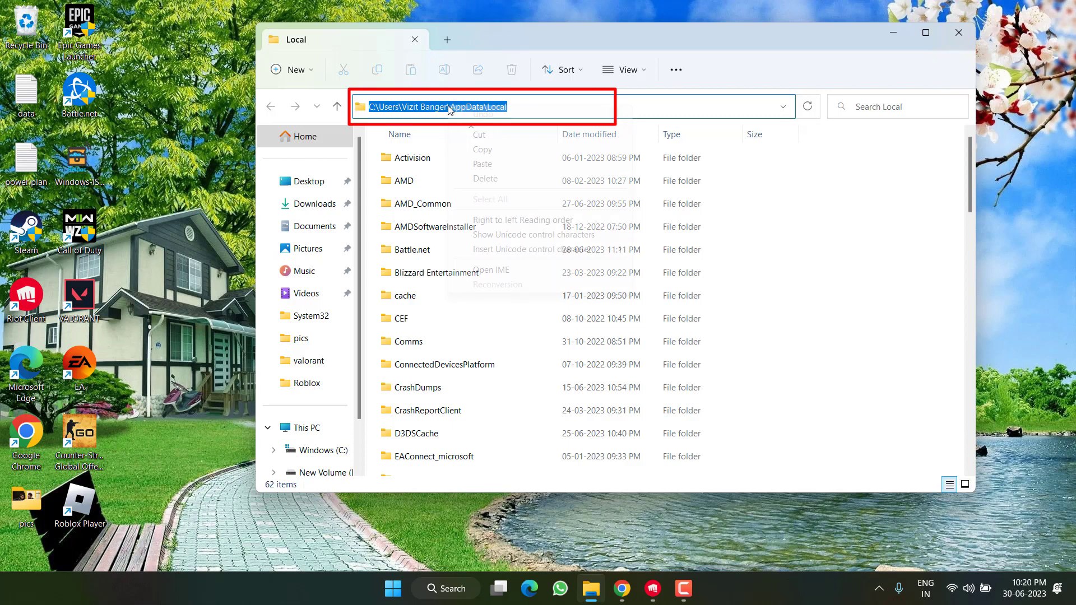
left_click(482, 150)
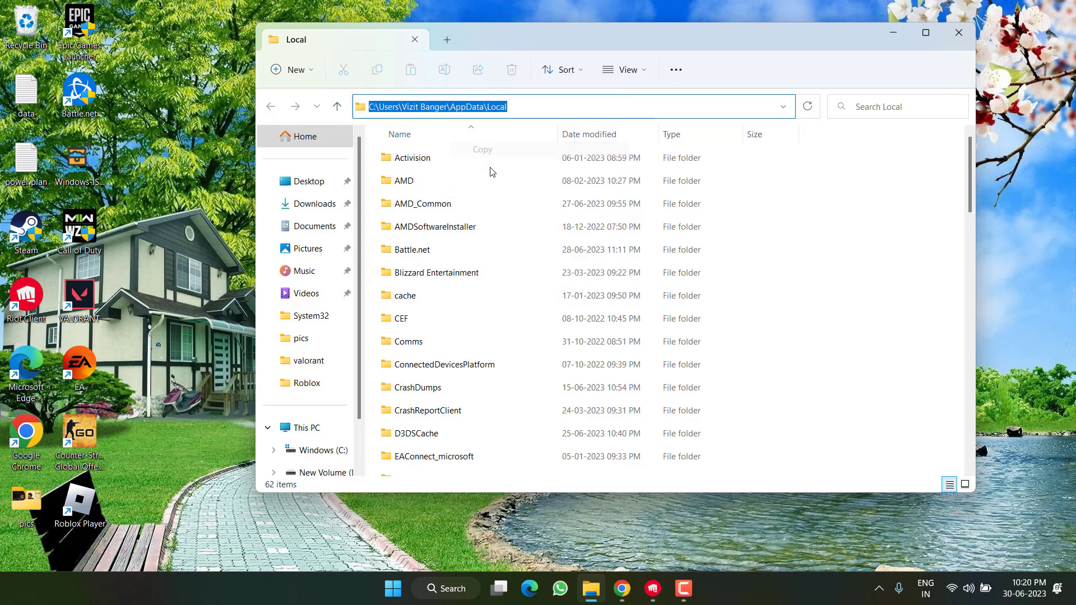
Minimize Explorer and launch Command Prompt as administrator from Start search.
left_click(886, 39)
key("super")
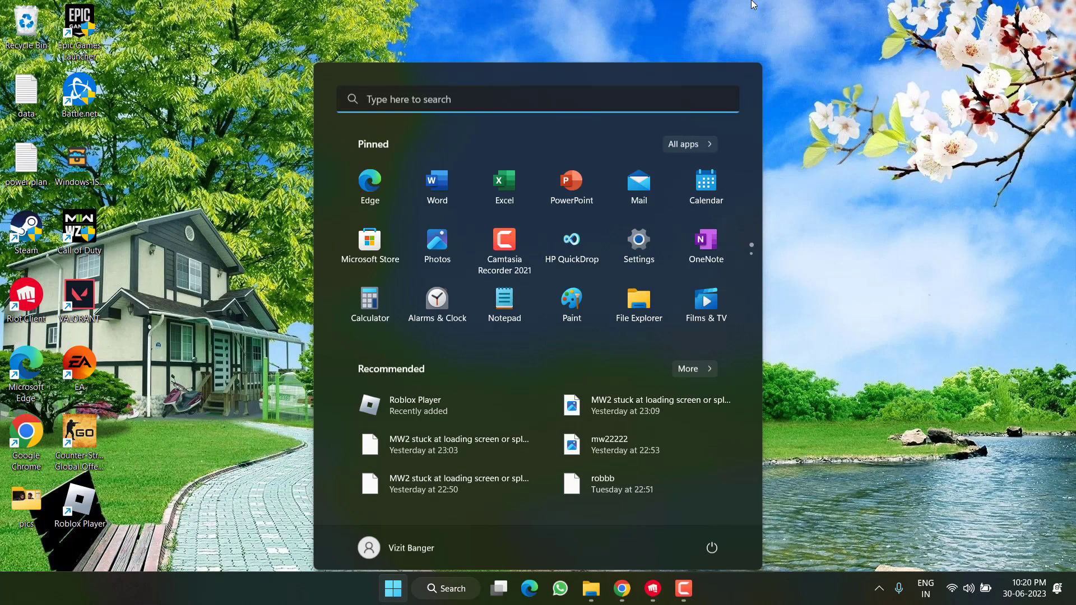
type("cmd")
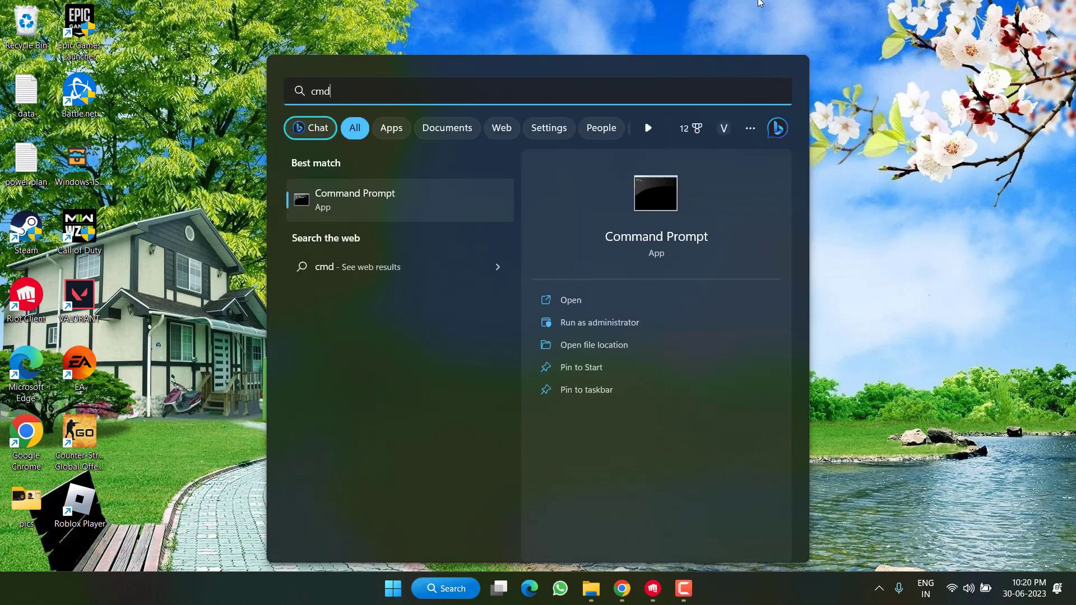
left_click(605, 324)
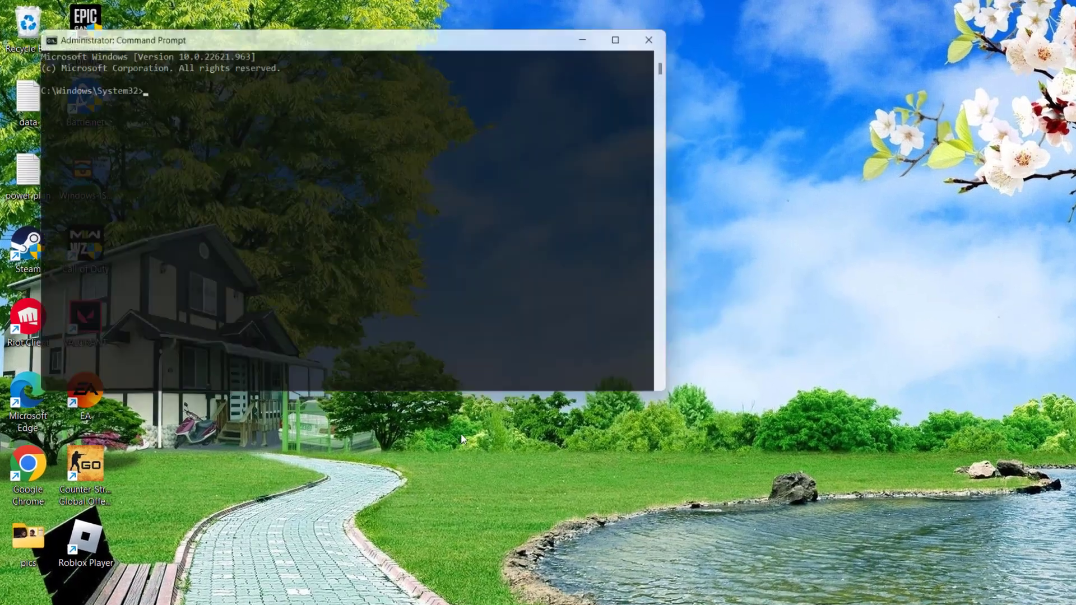
type("cd")
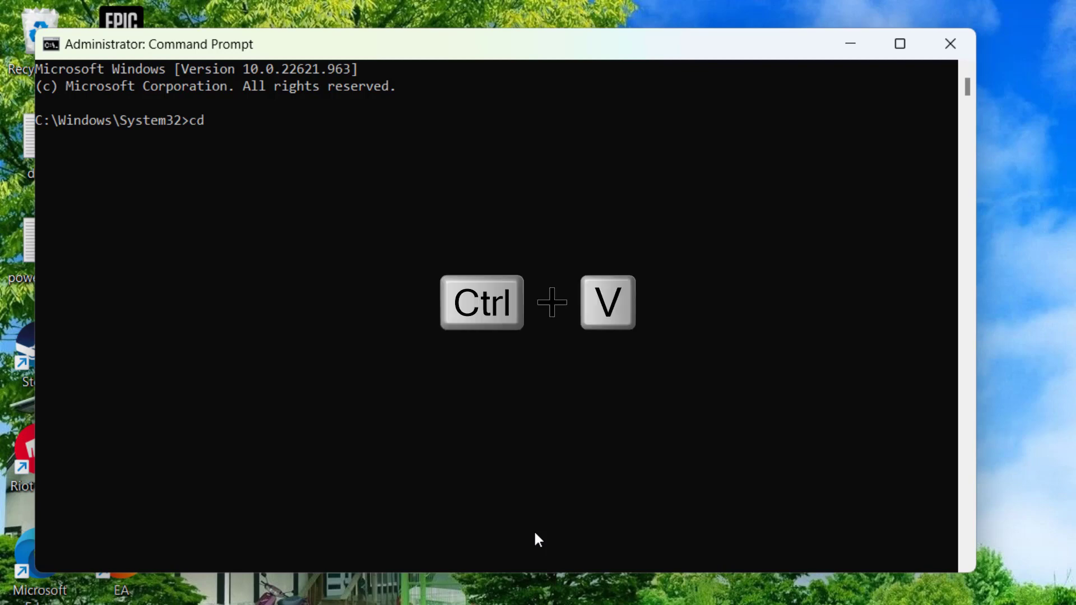
Change into the pasted AppData\Local path and delete the roblox folder with rmdir /s, confirming with y.
key("ctrl+v")
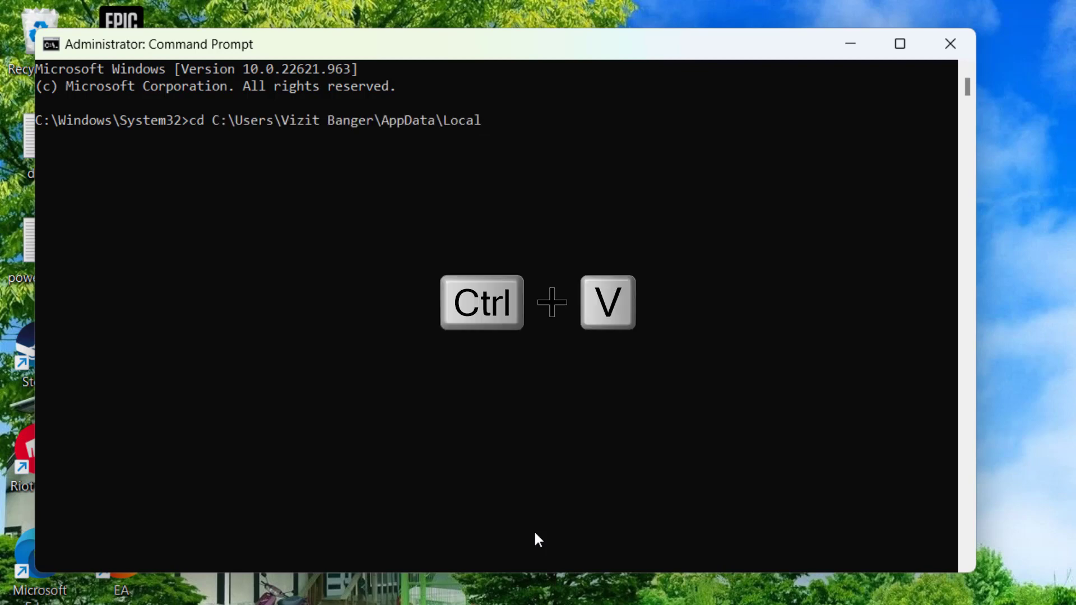
key("Return")
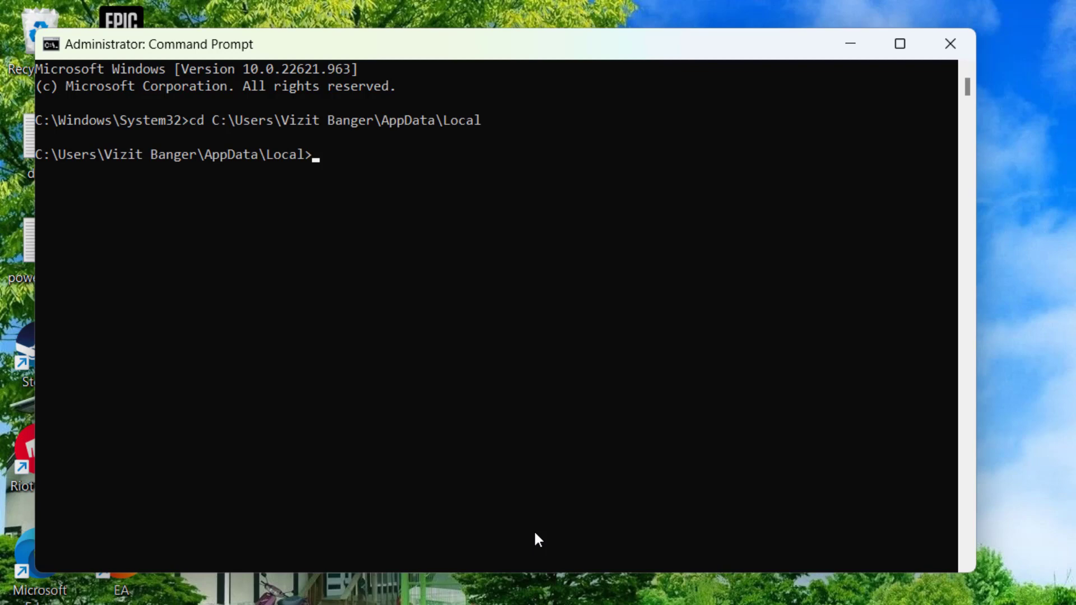
type("rmdir")
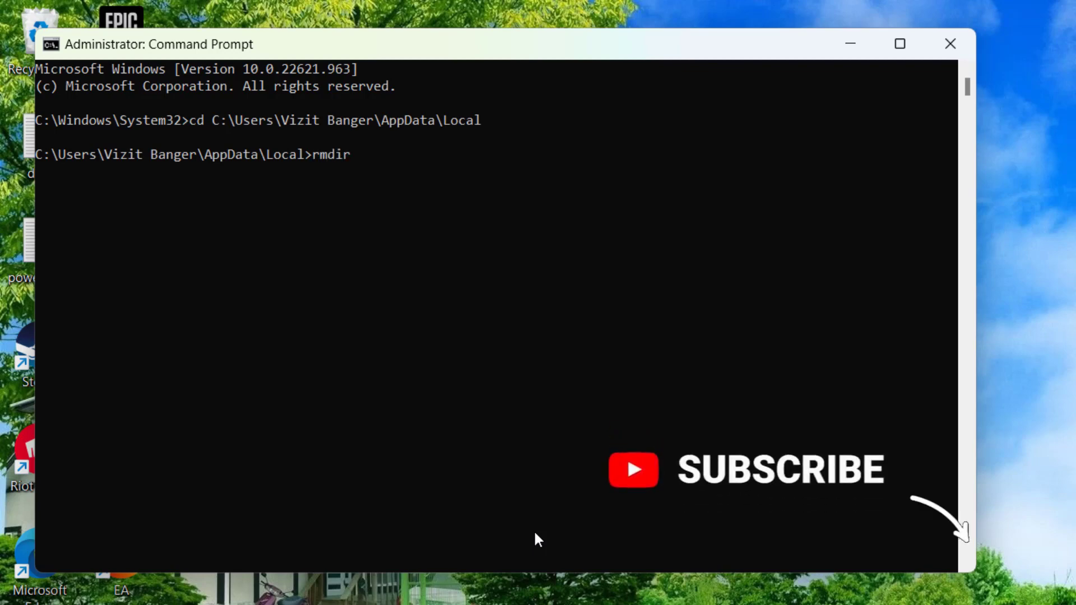
type(" /s")
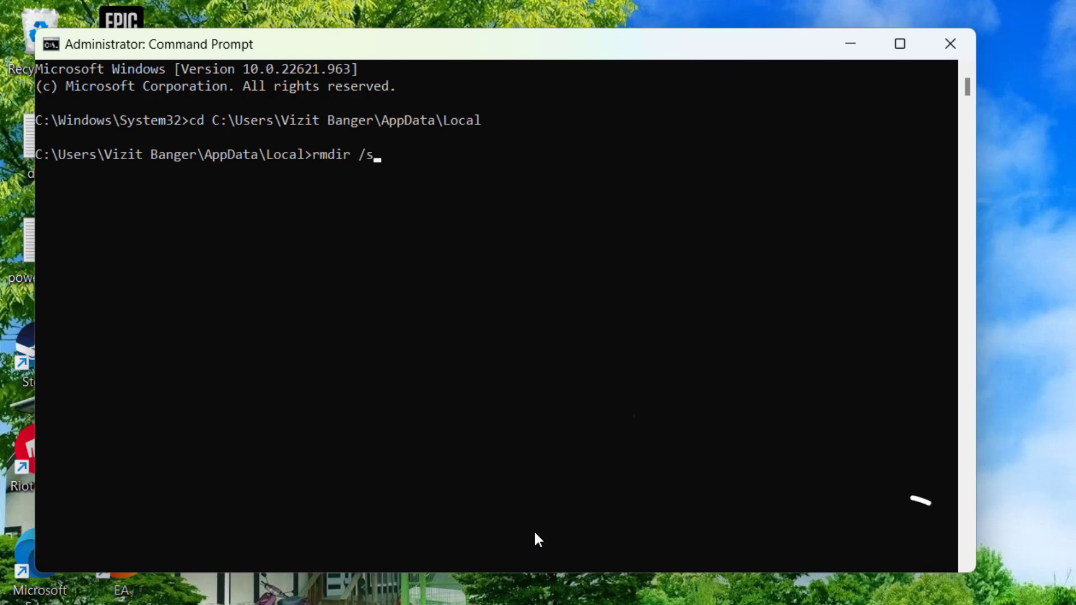
type(" robl")
key("BackSpace")
key("BackSpace")
type("blox")
key("Return")
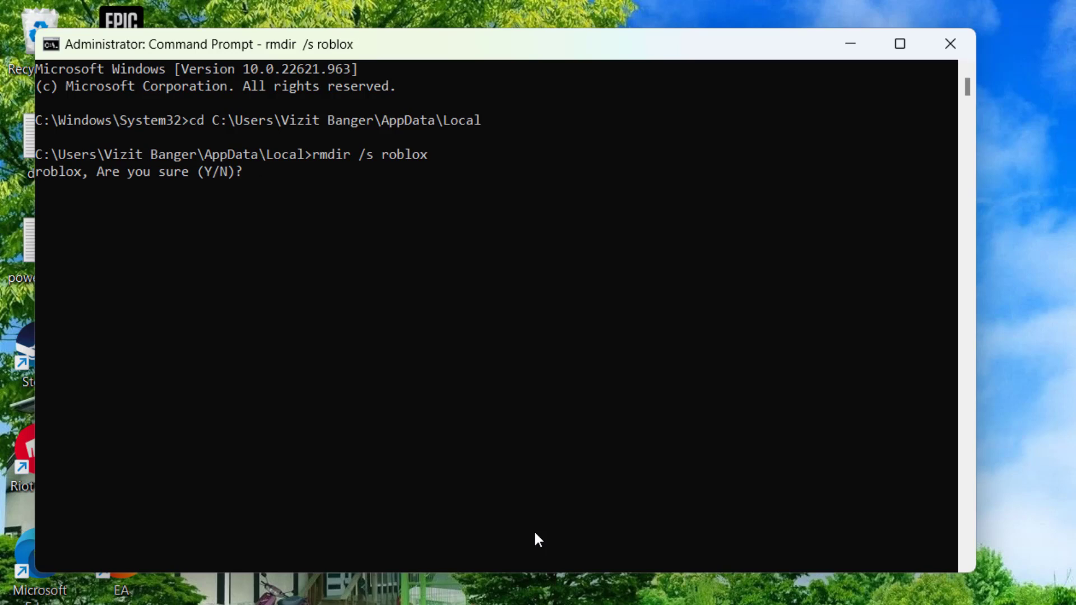
type("y")
key("Return")
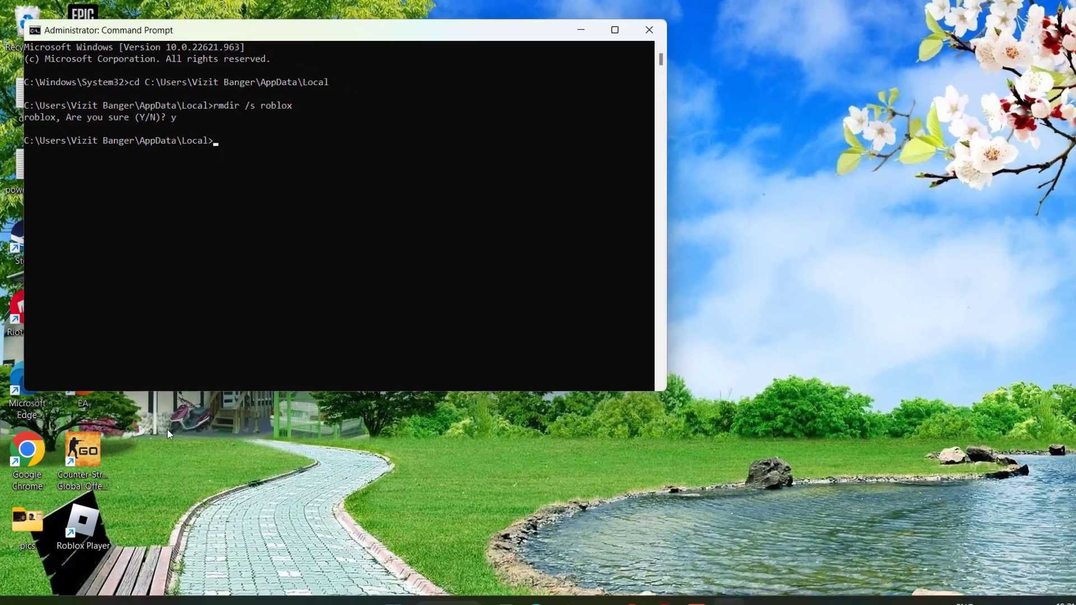
Close Command Prompt, then download RobloxPlayerLauncher.exe from roblox.com and install it.
left_click(624, 29)
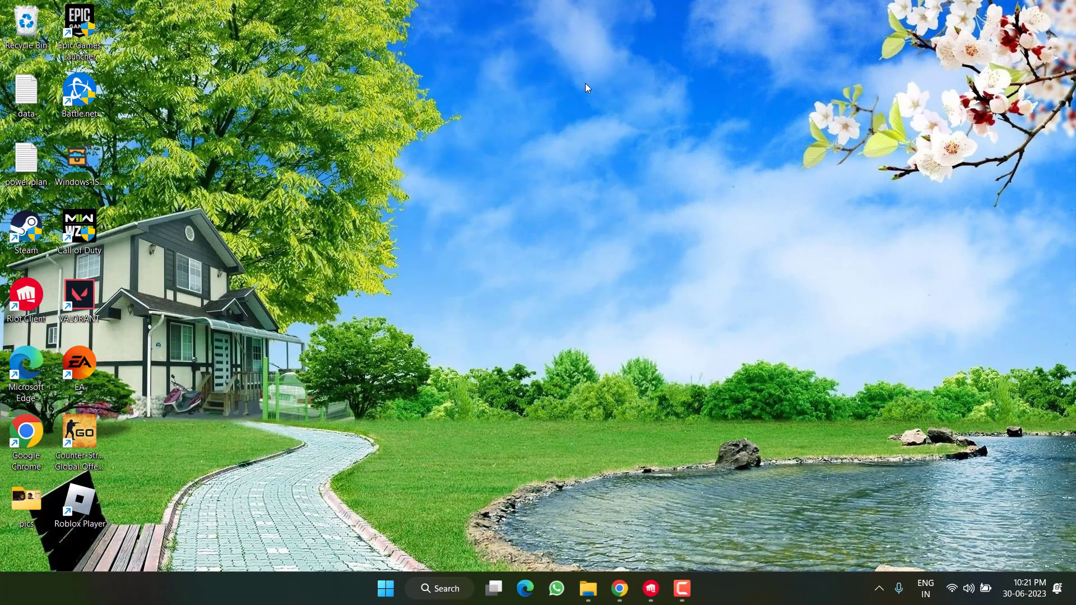
left_click(620, 588)
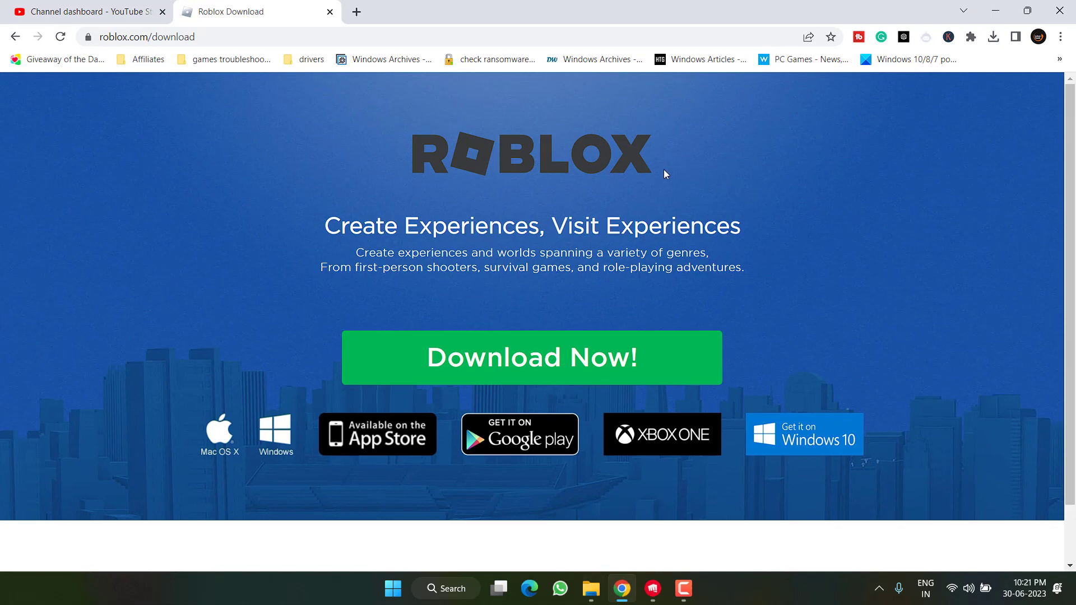
left_click(558, 362)
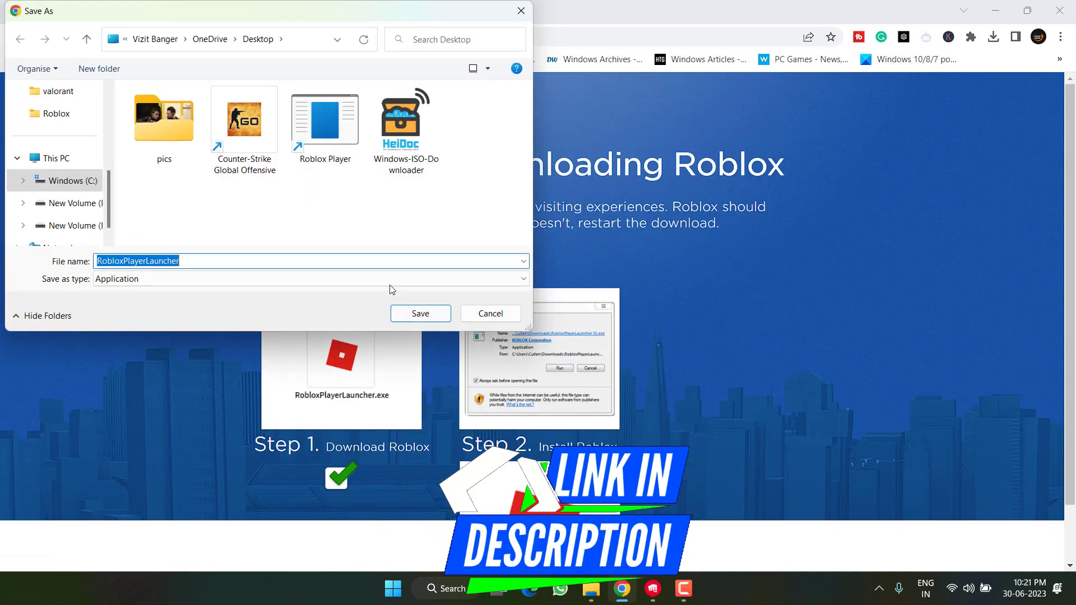
left_click(411, 315)
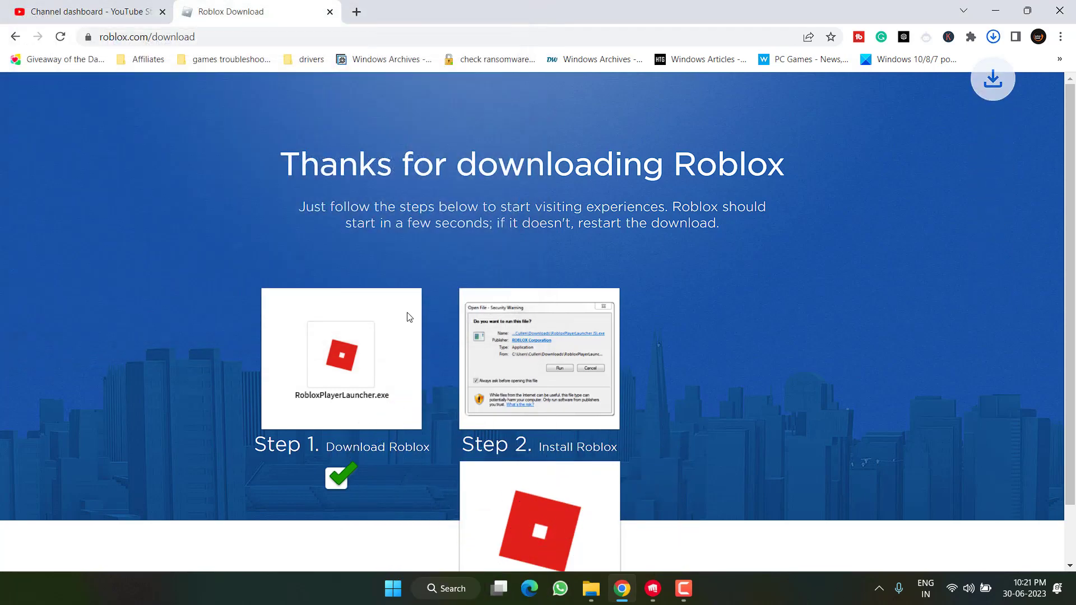
left_click(876, 77)
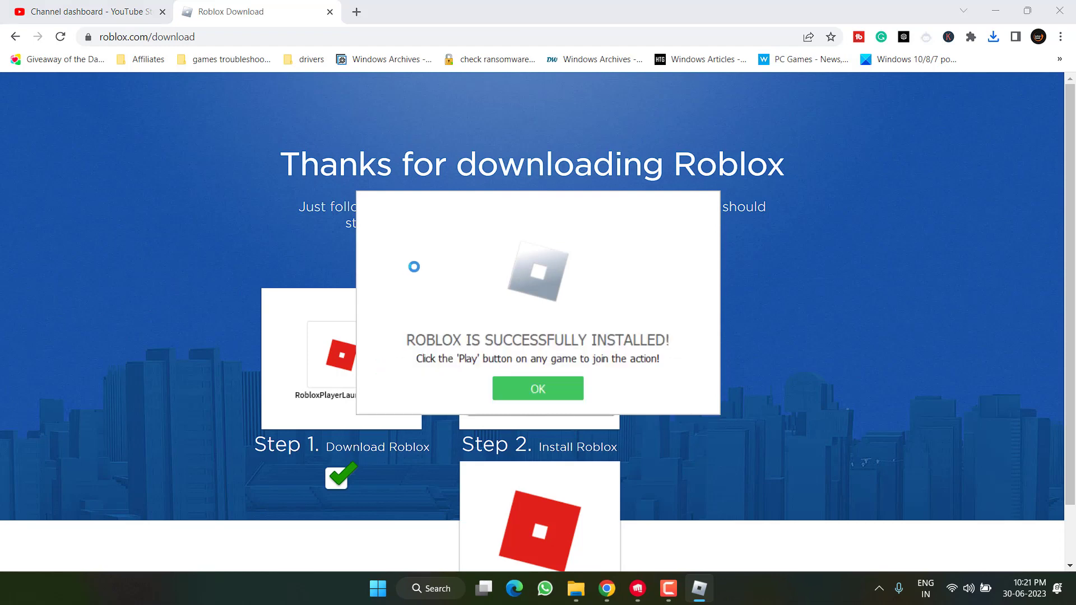
left_click(560, 395)
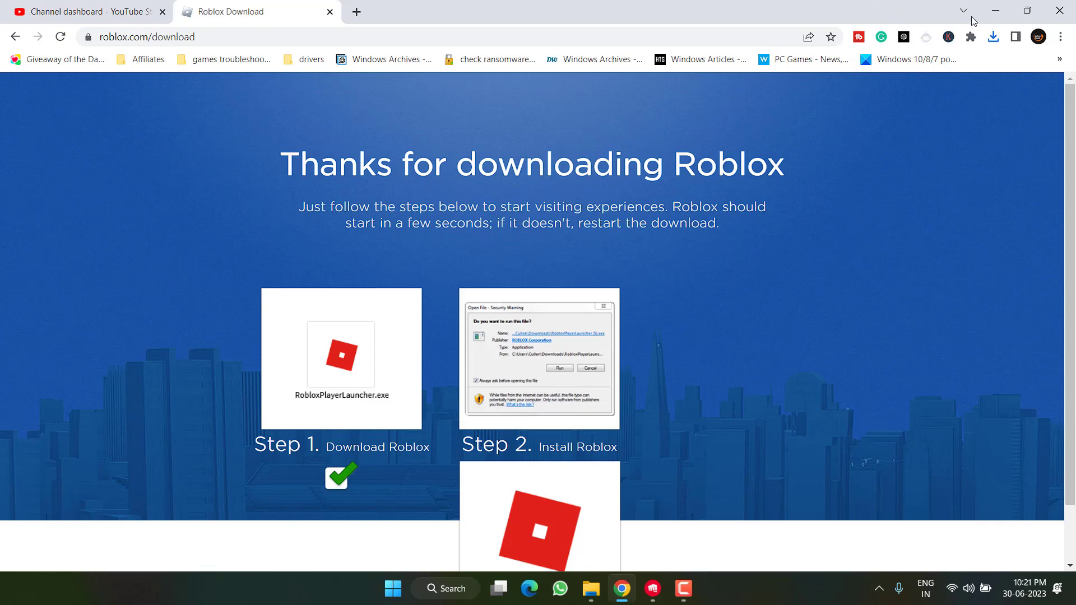
Minimise Chrome and open Properties for the desktop Roblox Player shortcut.
left_click(994, 12)
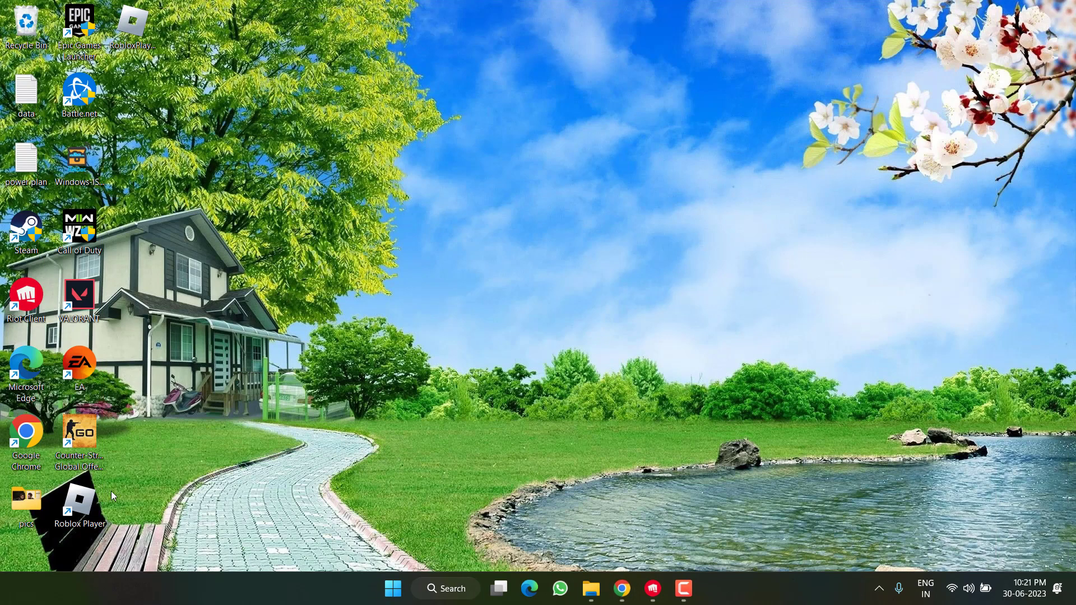
right_click(77, 506)
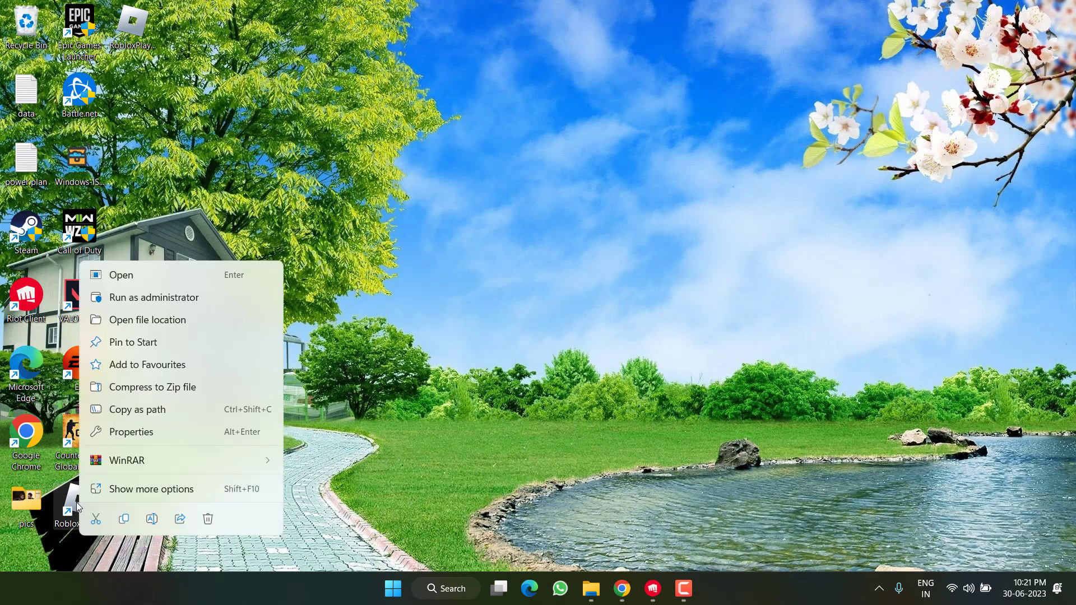
left_click(137, 433)
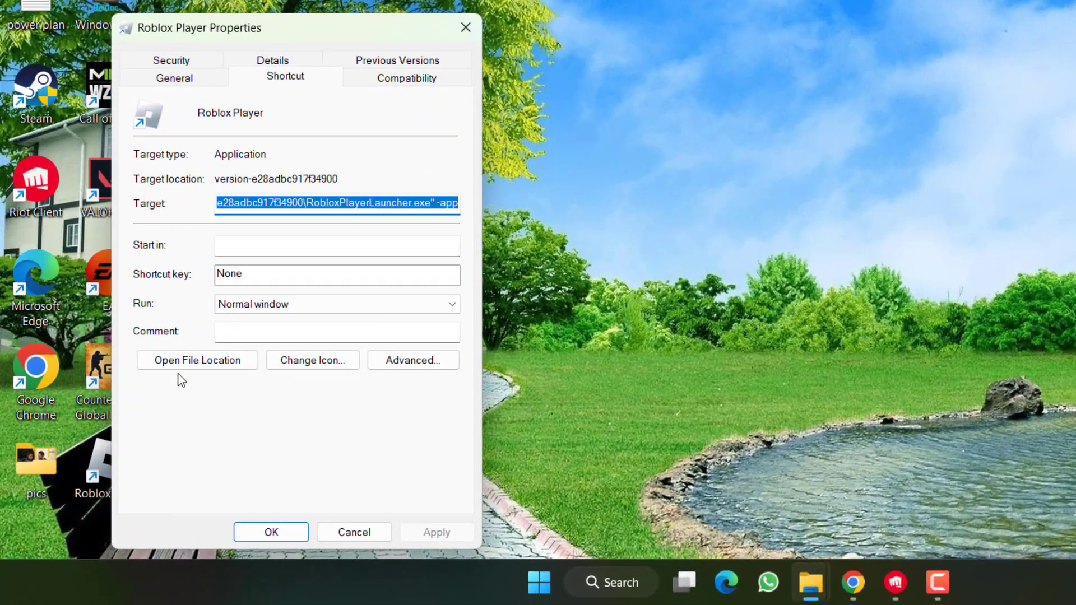
Set Windows 8 compatibility mode, disable full-screen optimisations, enable Run as administrator, and apply.
left_click(397, 81)
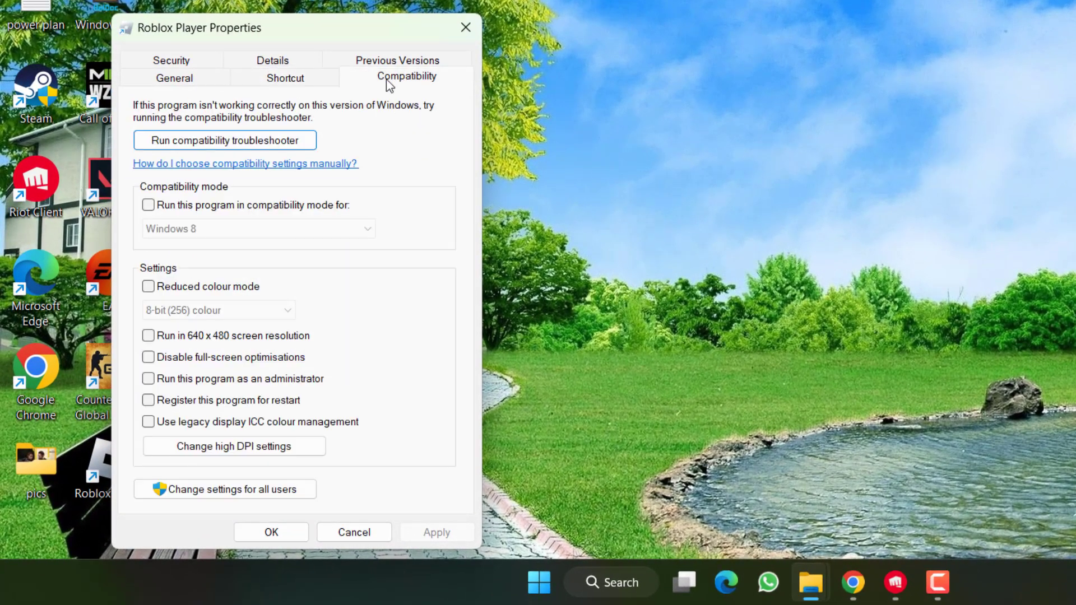
left_click(236, 210)
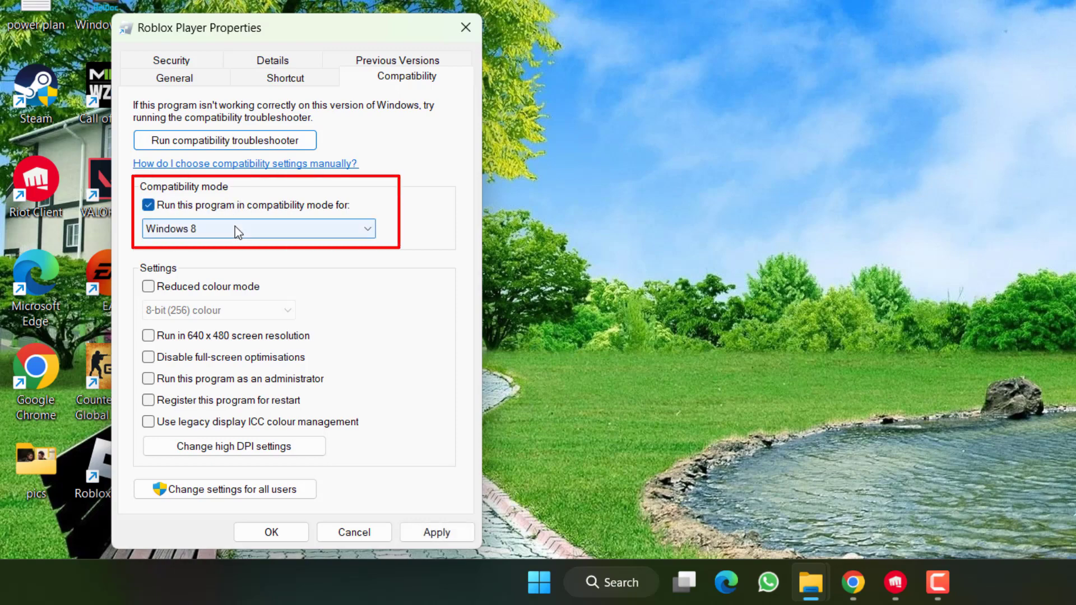
left_click(238, 226)
left_click(178, 347)
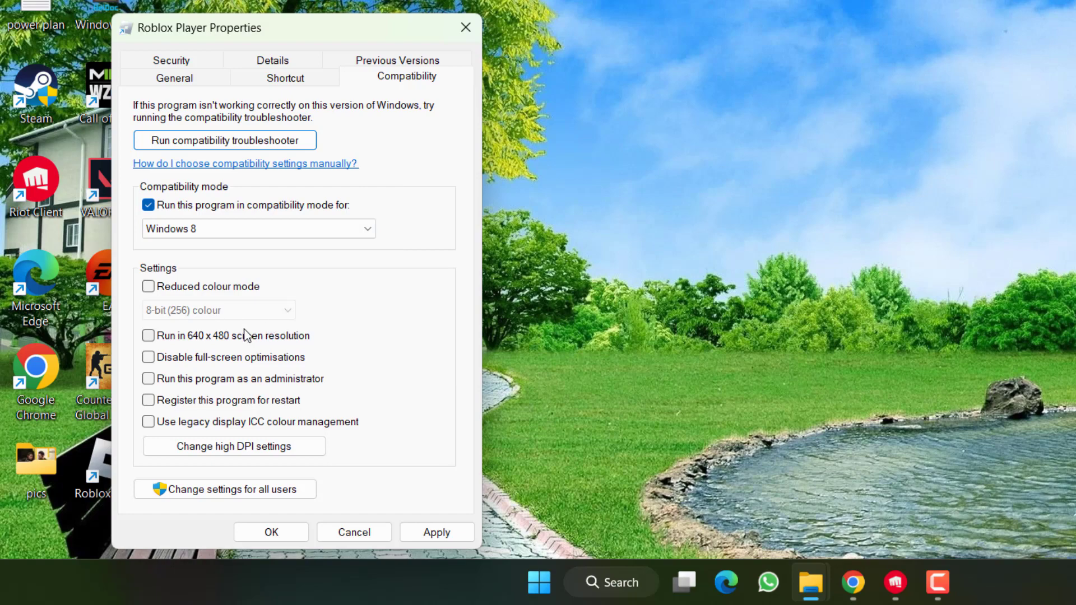
left_click(202, 362)
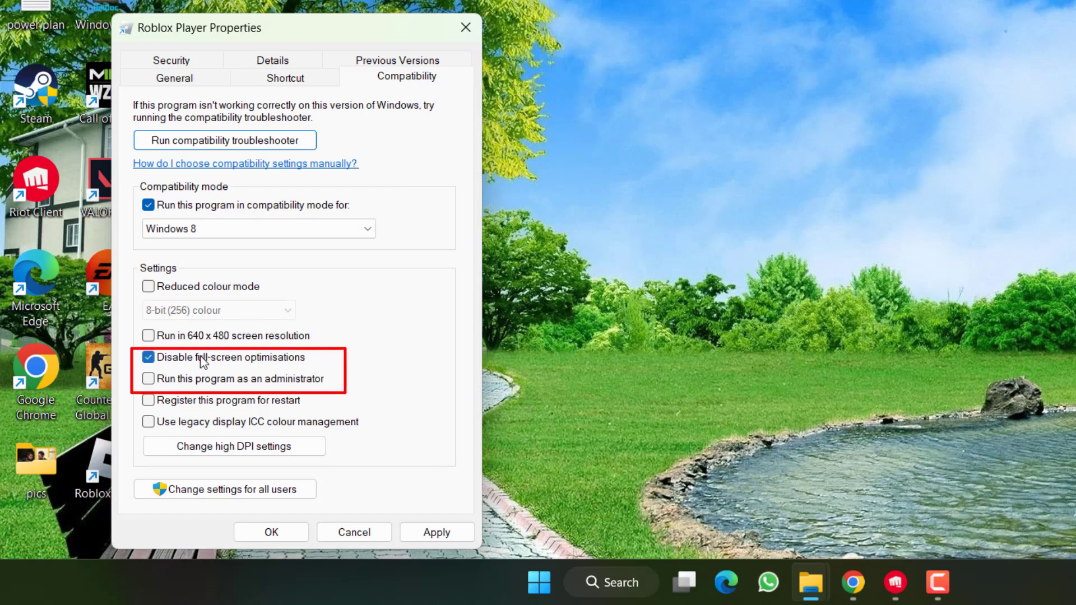
left_click(198, 380)
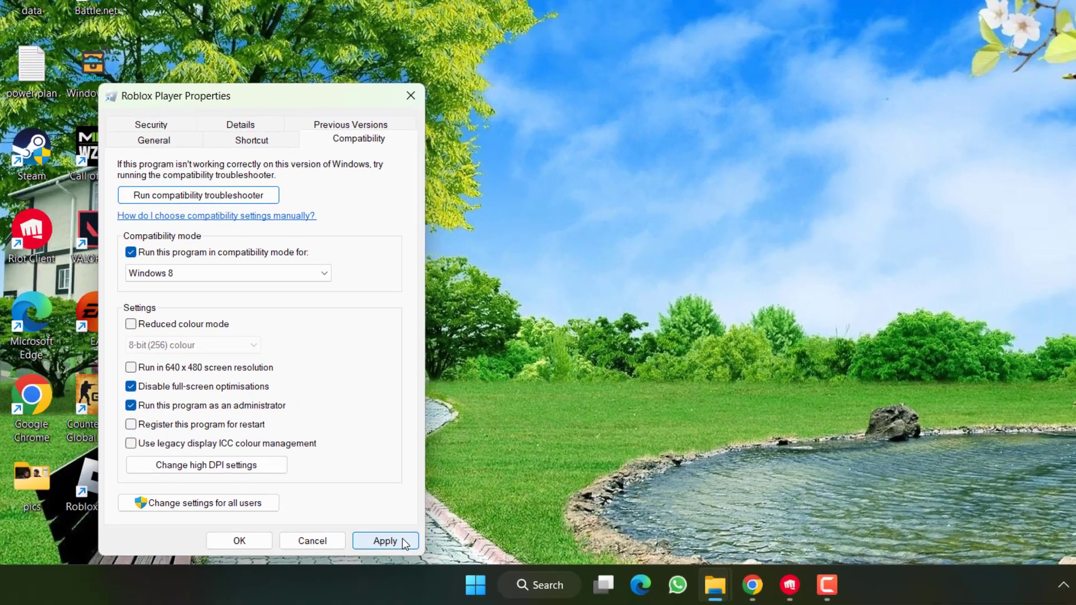
left_click(437, 533)
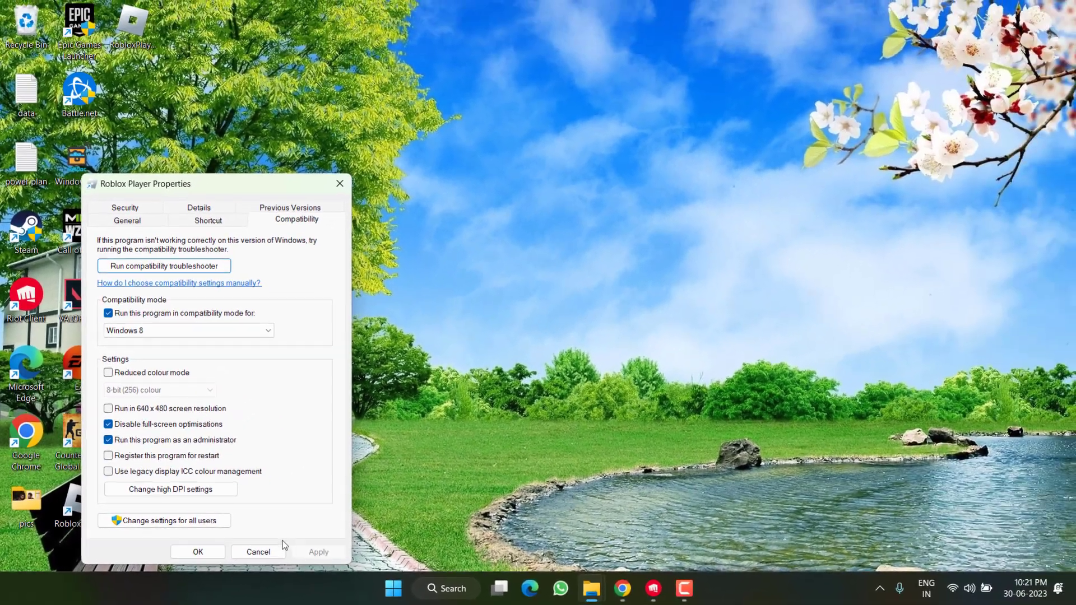
left_click(198, 552)
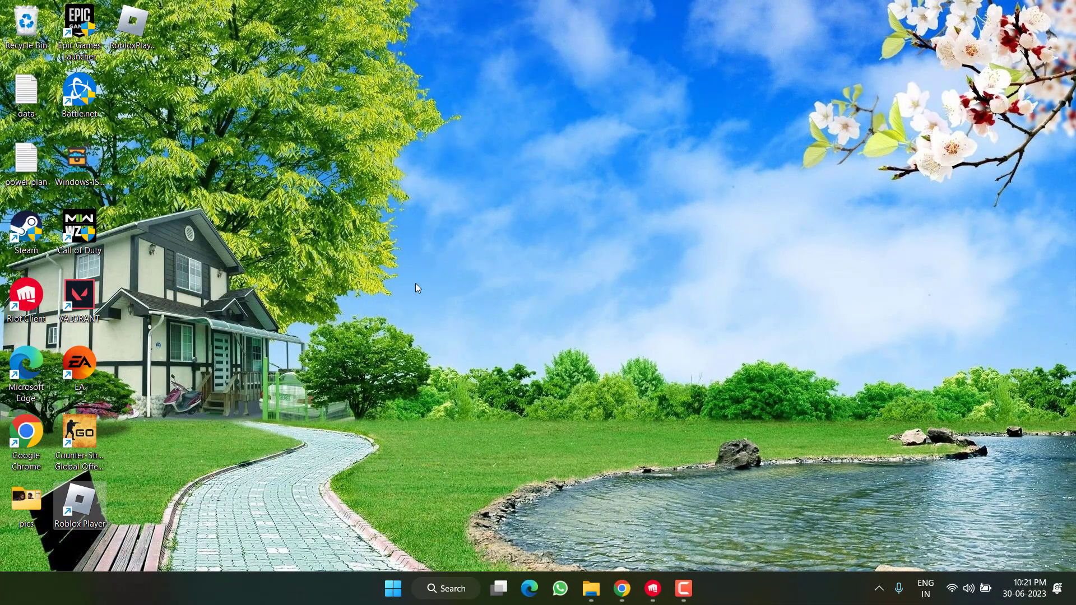